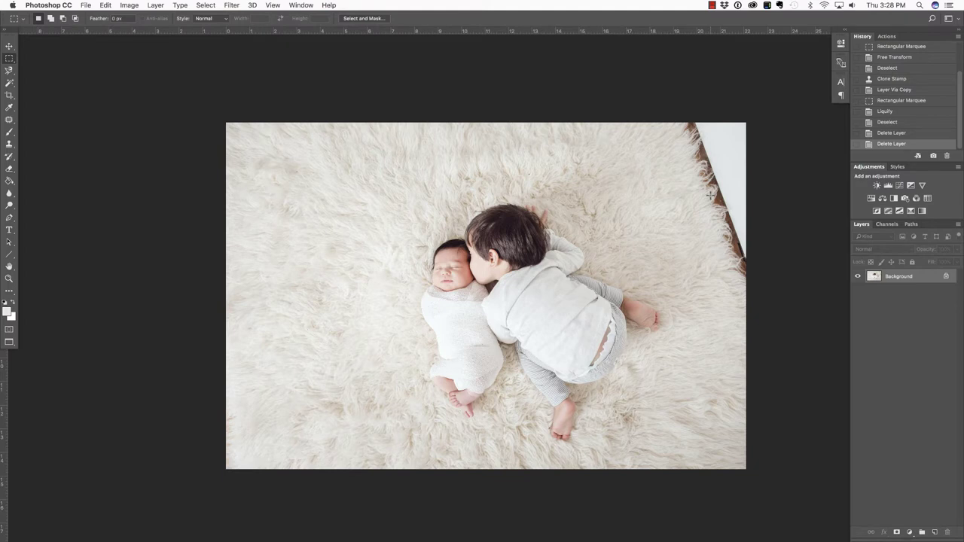
Step: Duplicate the background layer and stretch its upper-right rug area to about 179% width and 126% height, covering the exposed floor, and deselect
key("super+j")
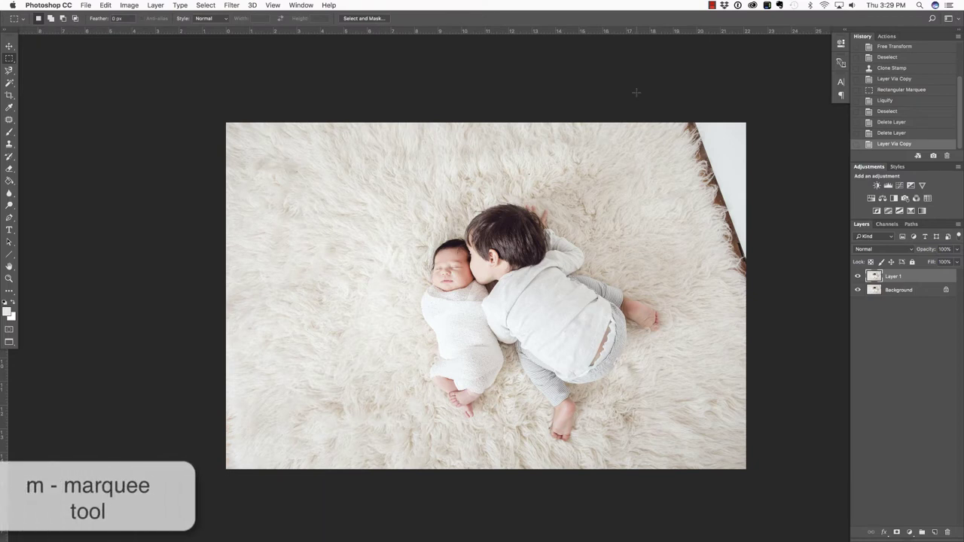
left_click_drag(633, 94, 797, 288)
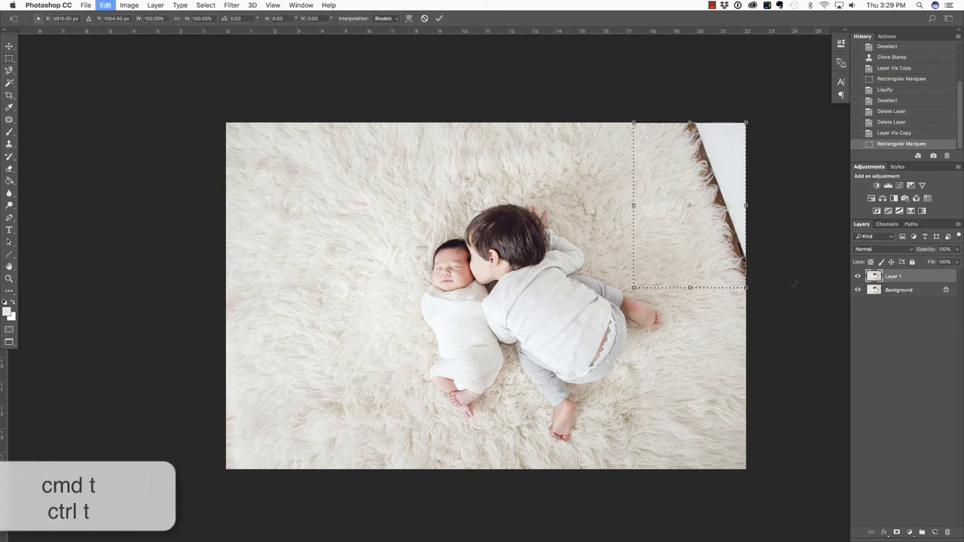
key("super+t")
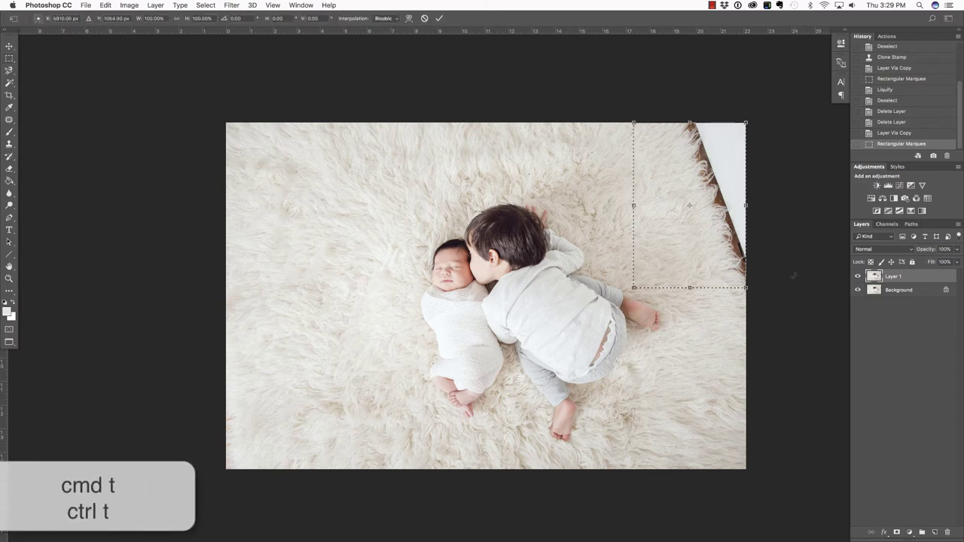
left_click(745, 122)
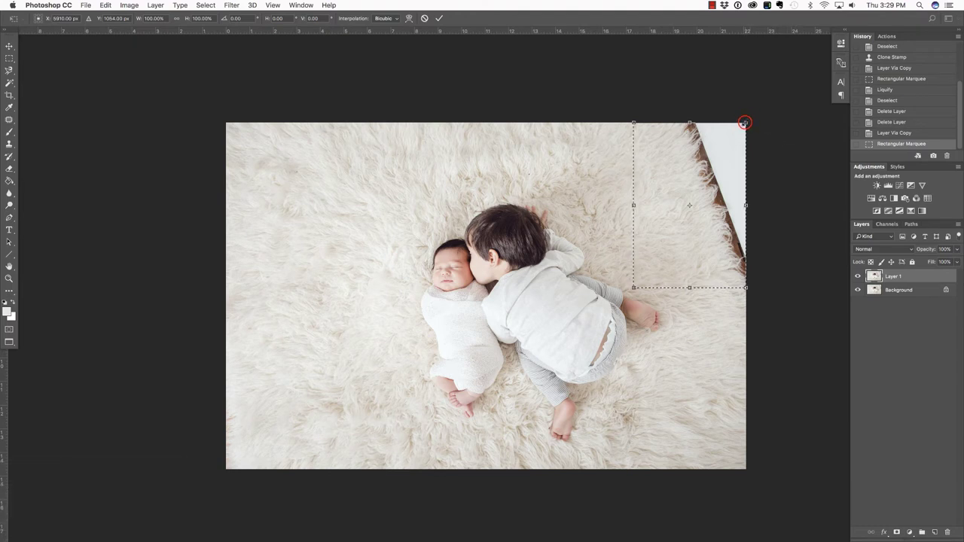
left_click_drag(745, 122, 835, 80)
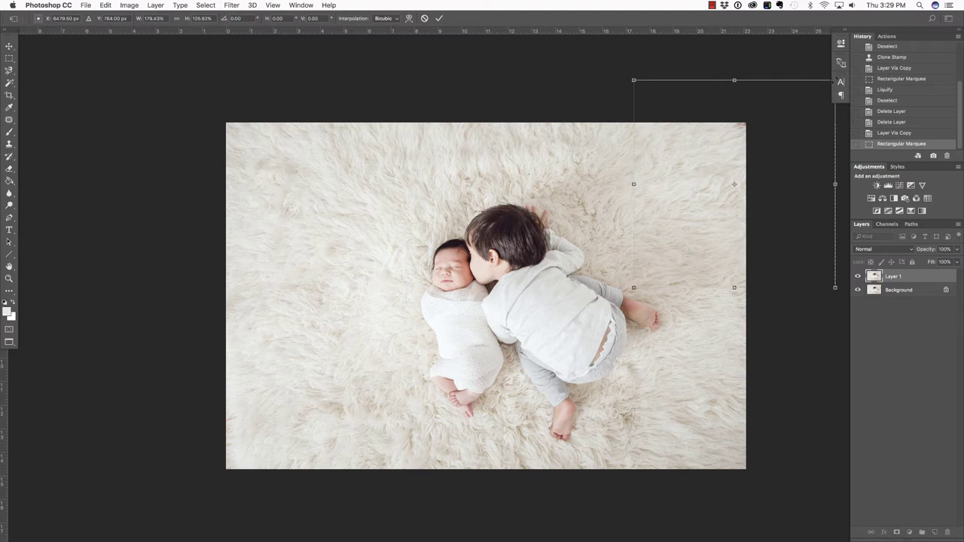
key("Return")
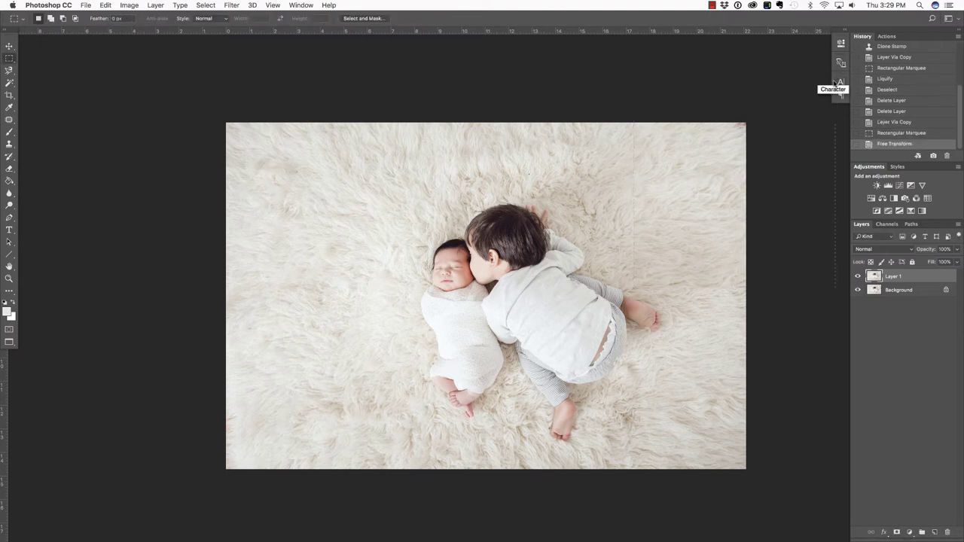
key("super+d")
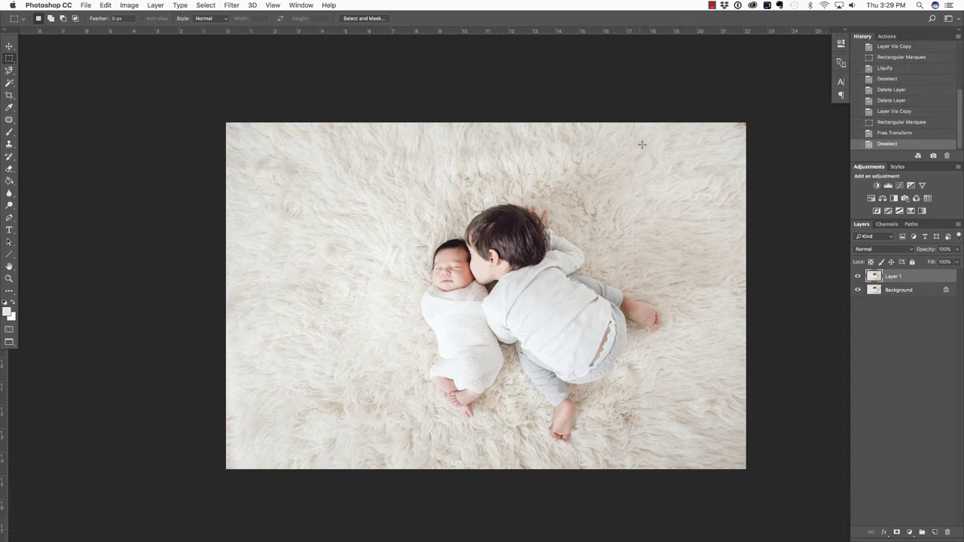
Step: Blend the vertical seam in the rug beside the boy using the Clone Stamp at 50% opacity, sampling nearby fur
left_click_drag(700, 118, 486, 210)
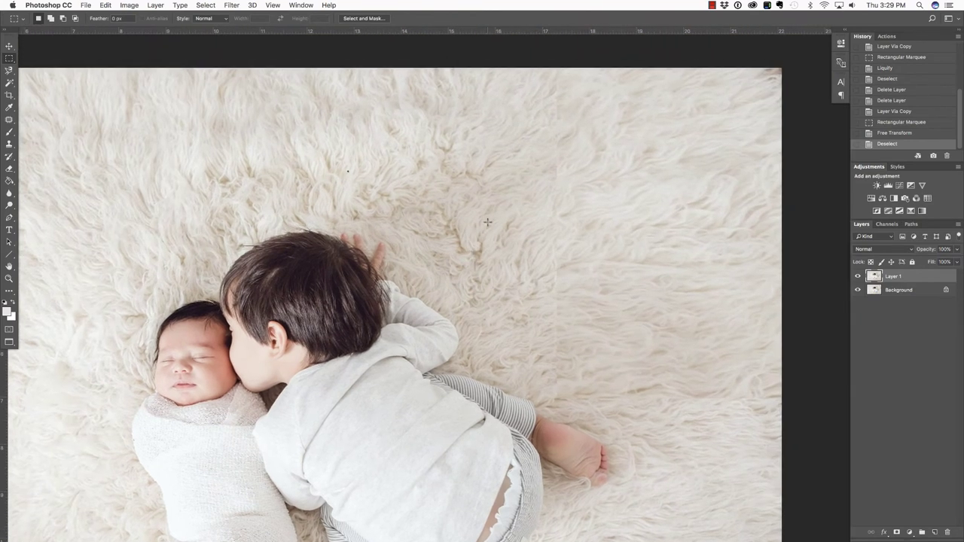
key("s")
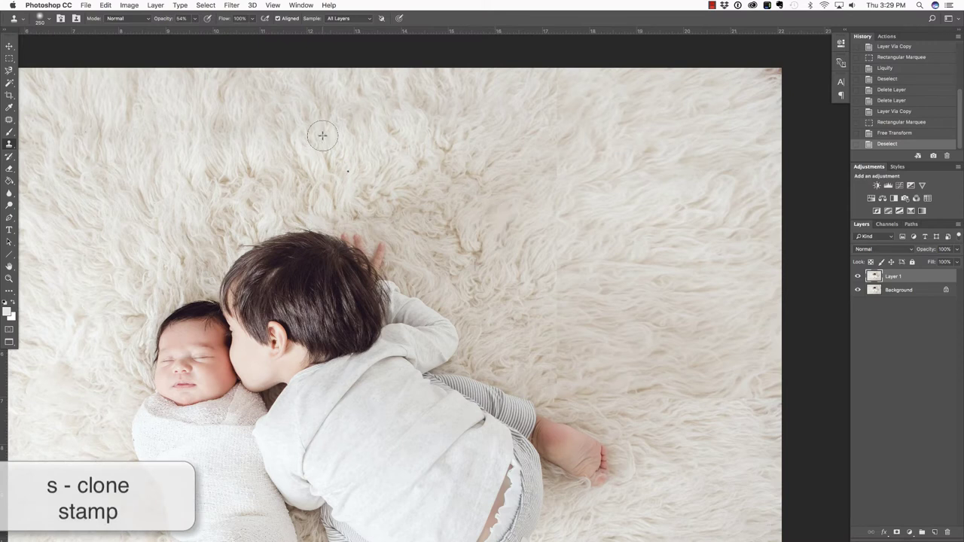
left_click_drag(164, 20, 161, 20)
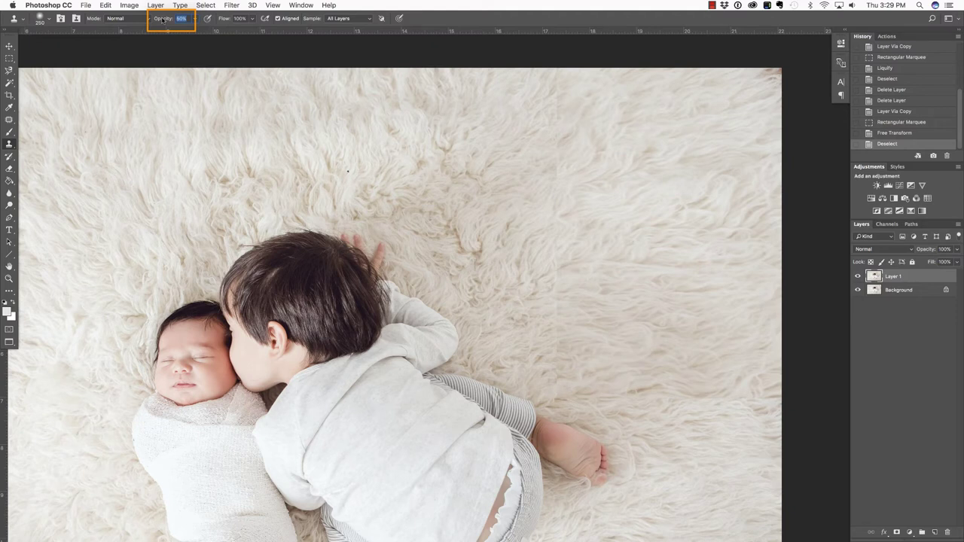
key("Return")
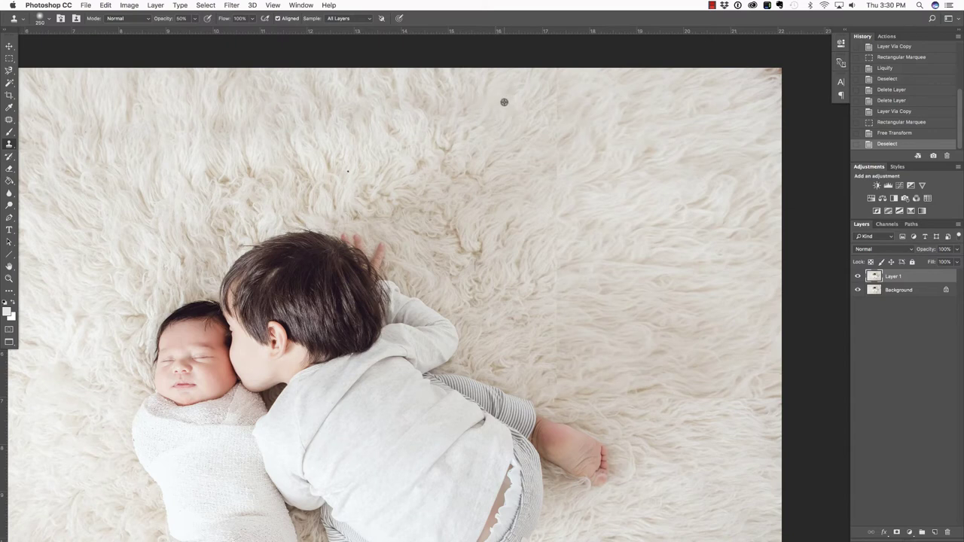
left_click(555, 104, "alt")
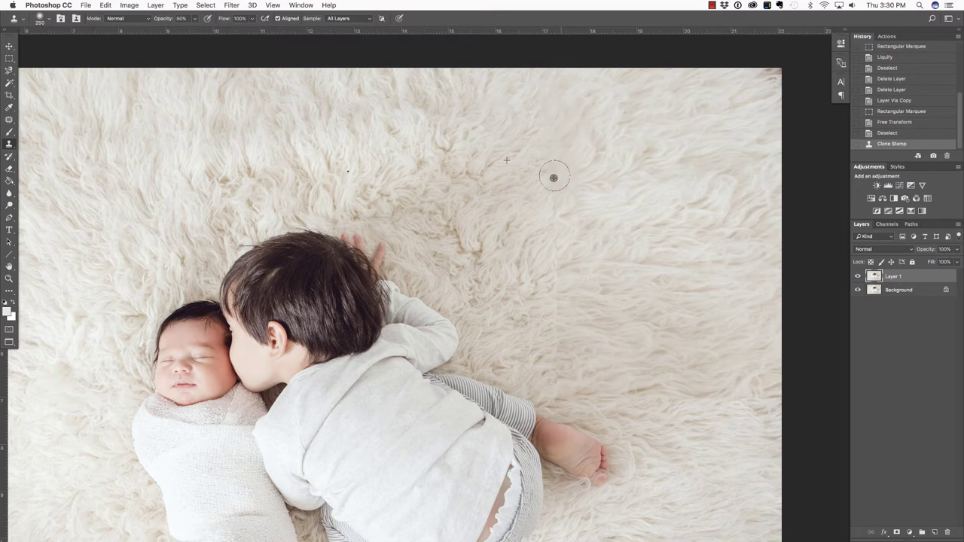
left_click(556, 229)
left_click(561, 363)
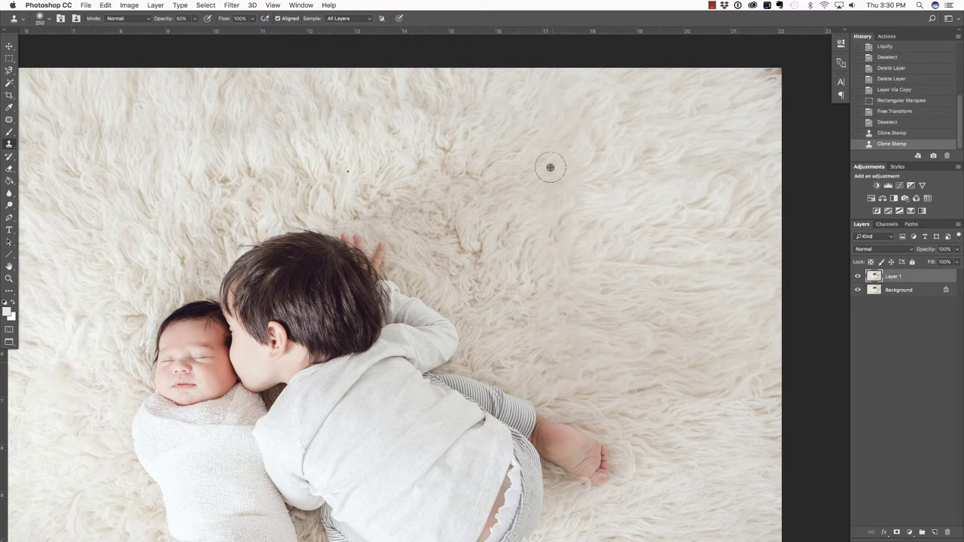
left_click(540, 45)
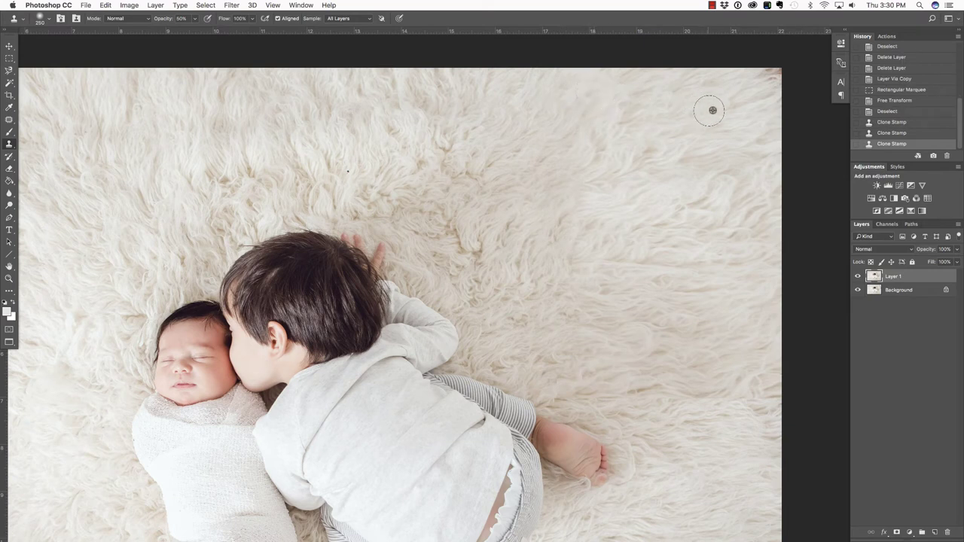
Step: Clone rug texture over the remaining dark spot in the photo's upper-right corner
left_click(770, 78, "alt")
left_click(772, 76)
left_click(773, 76)
left_click(773, 76)
left_click(773, 76)
left_click(773, 76)
left_click(774, 76)
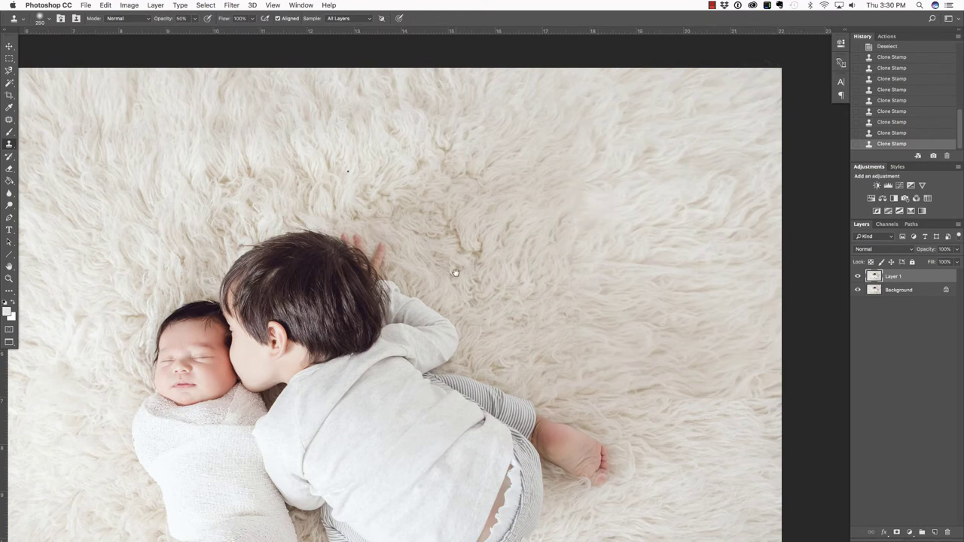
Step: Select a rectangular area around the wrapped baby and open it in the Liquify filter
left_click_drag(351, 319, 468, 198)
left_click_drag(464, 323, 461, 305)
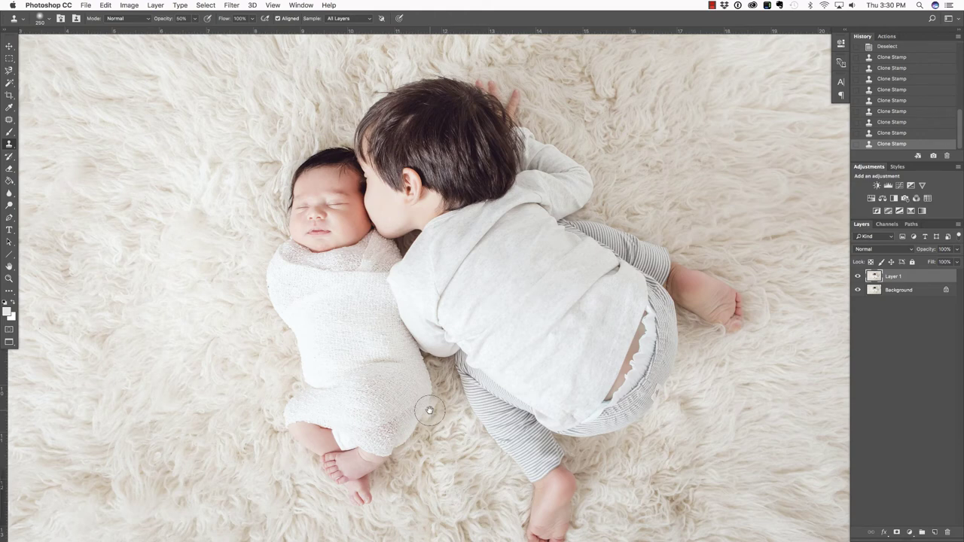
key("m")
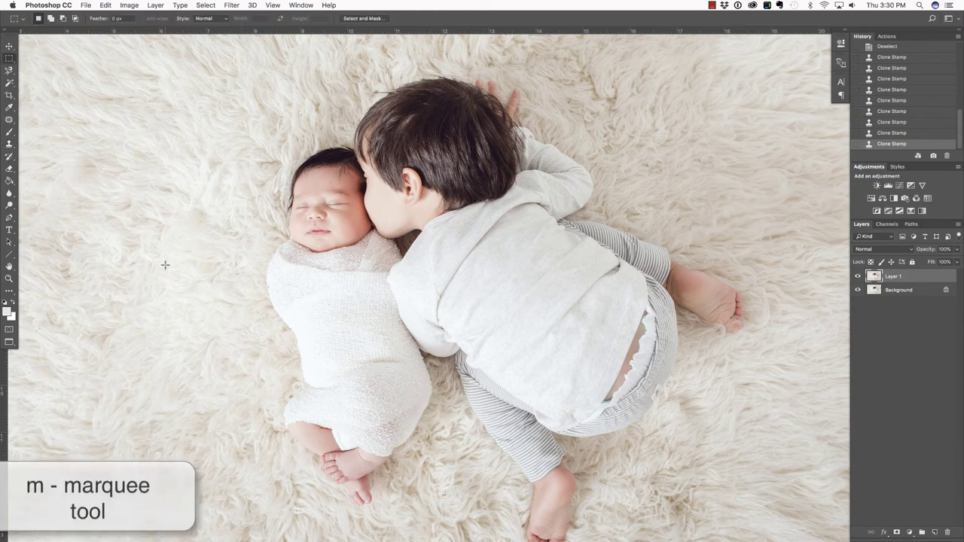
left_click_drag(146, 129, 513, 522)
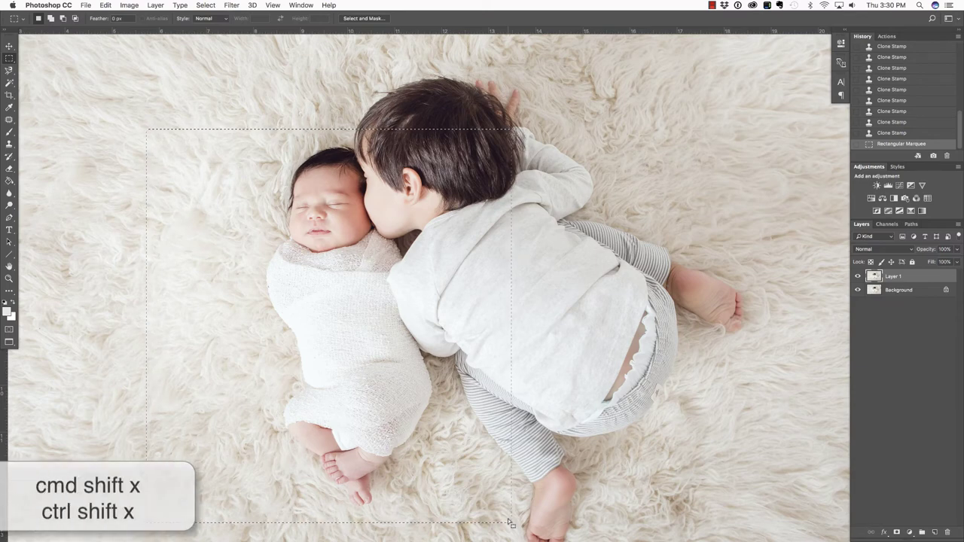
key("super+shift+x")
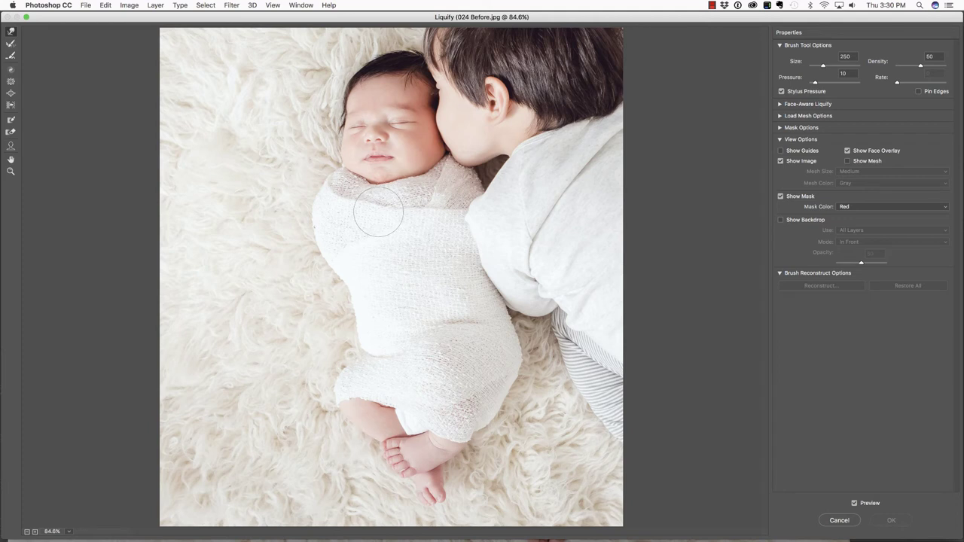
Step: Try pushing the left edge of the baby's wrap inward with brush size 250 and pressure 74, and undo the distortion
key("bracketleft")
key("bracketleft")
key("bracketleft")
key("bracketright")
key("bracketright")
key("bracketright")
key("bracketright")
key("bracketright")
left_click_drag(263, 251, 486, 245)
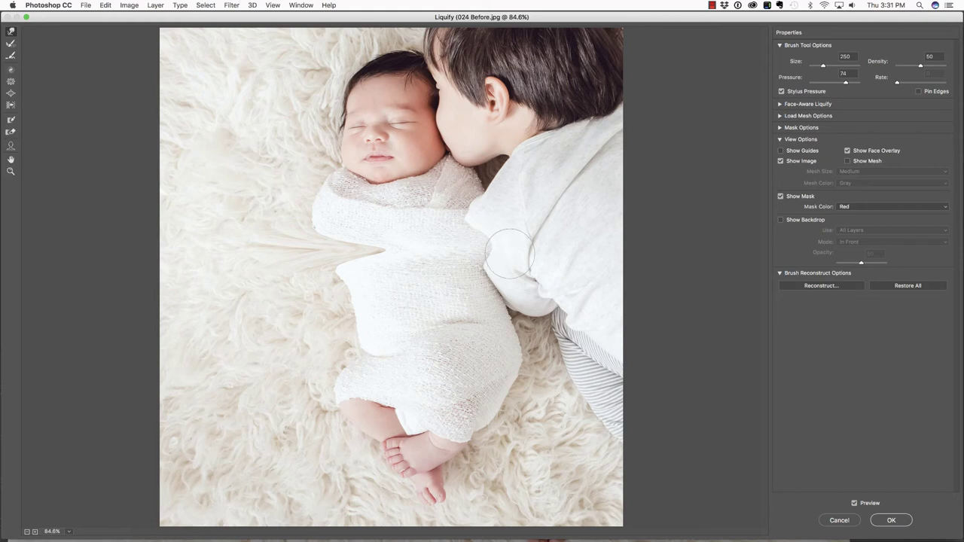
key("super+alt+space")
key("super+alt+z")
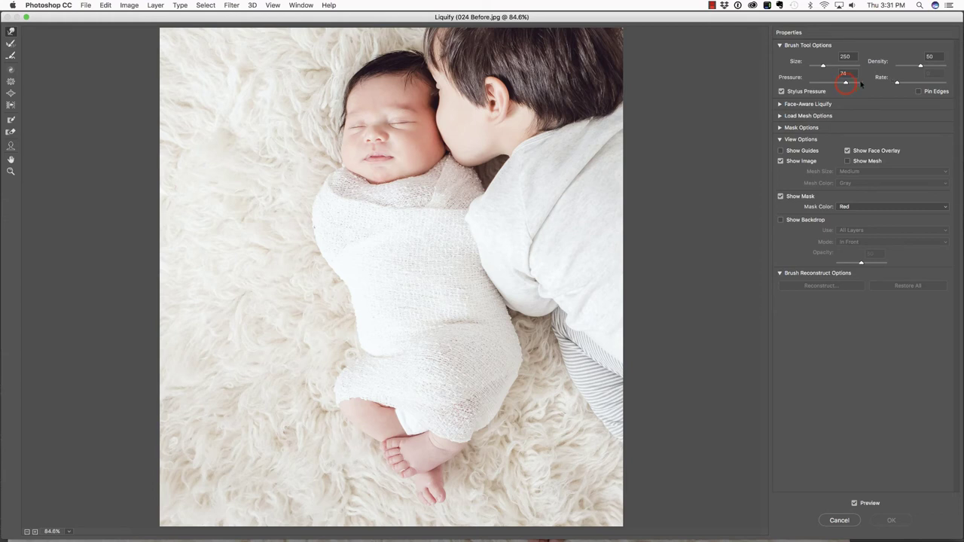
Step: Lower the Liquify brush pressure to 11, enlarge the brush to 400, and nudge the wrap's upper-left edge inward
left_click_drag(847, 85, 817, 83)
key("bracketright")
mouse_move(300, 220)
left_mouse_down()
mouse_move(336, 238)
mouse_move(309, 251)
mouse_move(321, 251)
mouse_move(307, 194)
mouse_move(319, 193)
mouse_move(306, 196)
mouse_move(318, 211)
mouse_move(309, 256)
left_mouse_up()
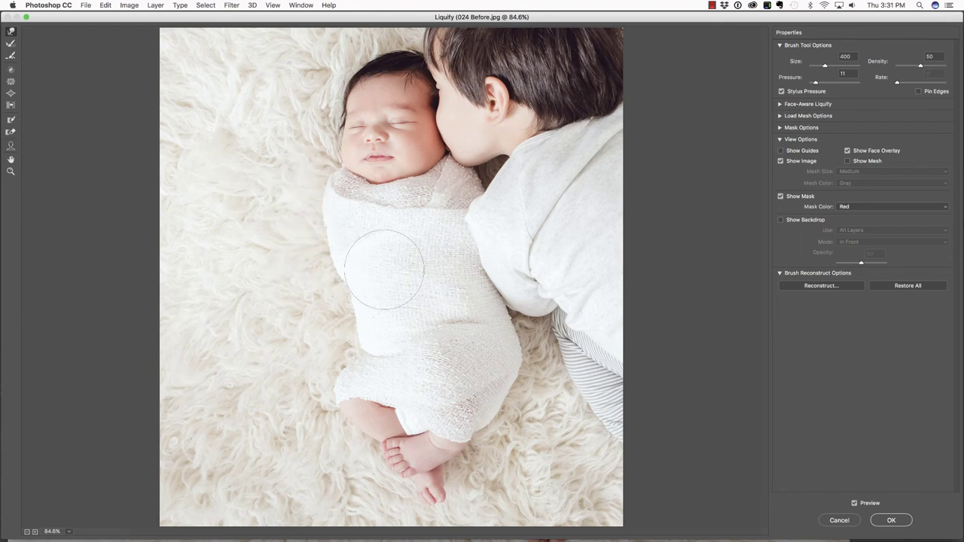
Step: Smooth the wrap's lower-right edge inward, reducing the brush size to 200, and apply the Liquify changes and deselect
key("bracketleft")
mouse_move(504, 349)
left_mouse_down()
mouse_move(529, 379)
mouse_move(523, 347)
mouse_move(516, 398)
mouse_move(522, 341)
mouse_move(502, 409)
left_mouse_up()
key("bracketleft")
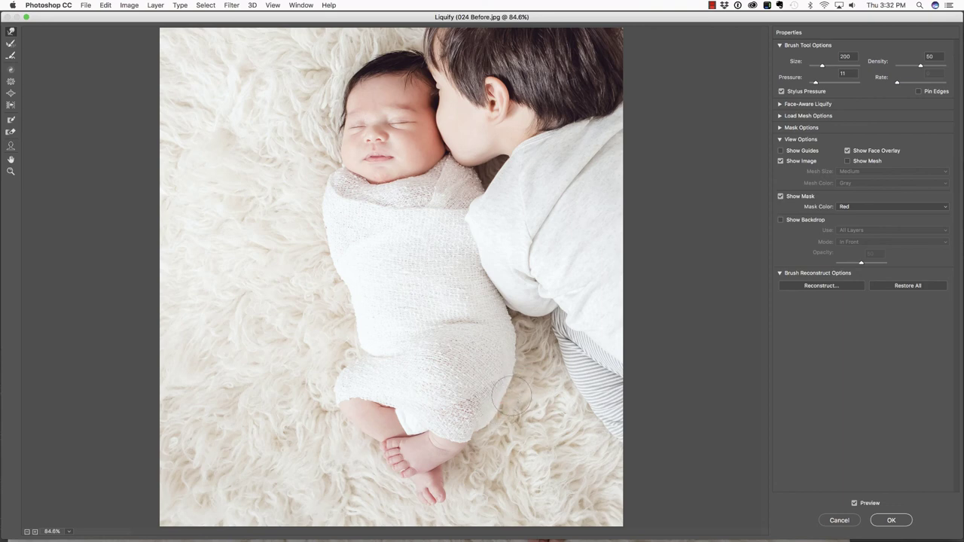
mouse_move(510, 403)
left_mouse_down()
mouse_move(520, 389)
mouse_move(501, 416)
left_mouse_up()
left_click(892, 520)
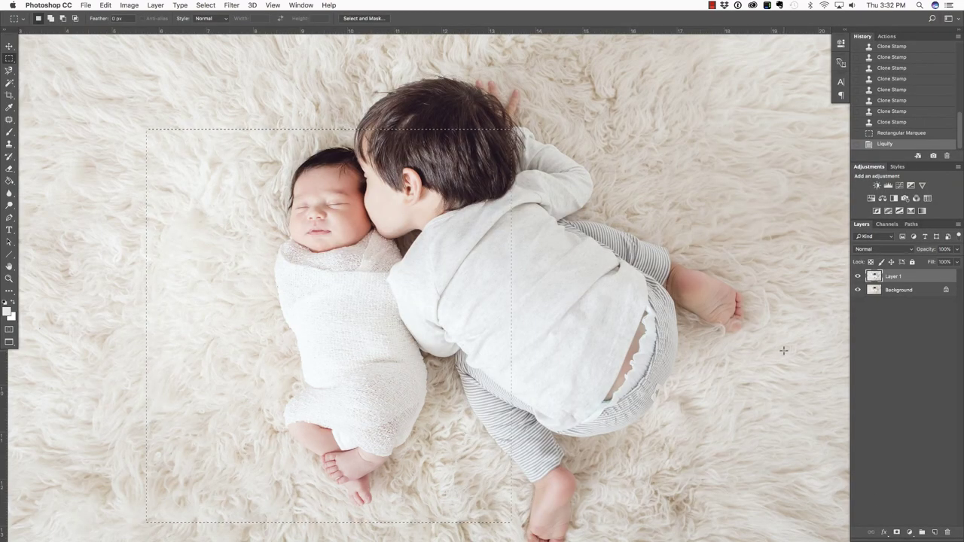
key("super")
key("super+d")
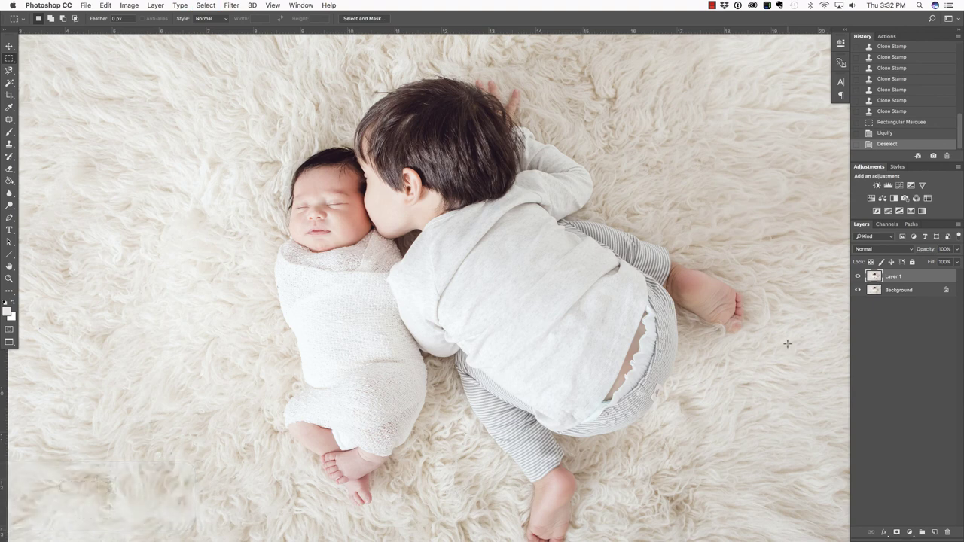
Step: Compare the whole photo before and after the edits by hiding and reshowing Layer 1
key("super+minus")
key("super+minus")
key("super+minus")
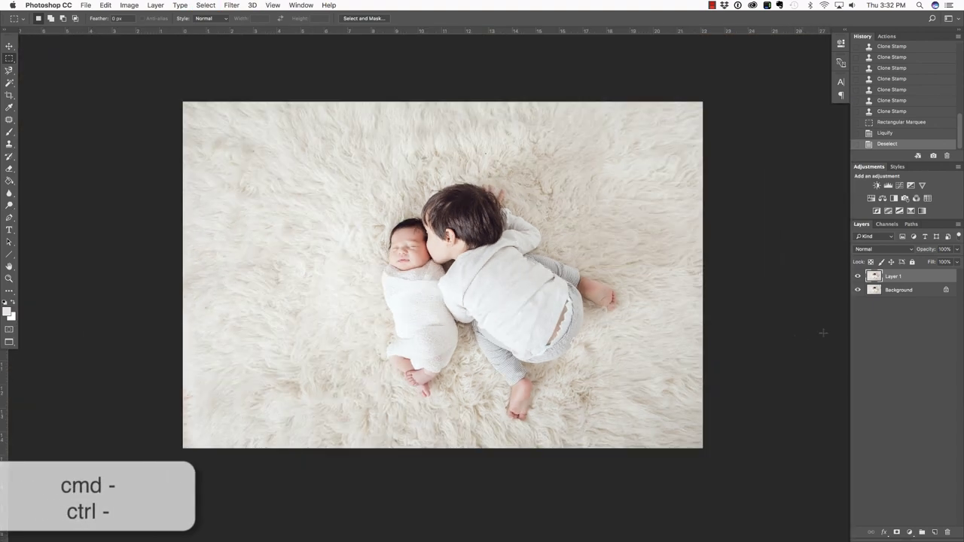
left_click(859, 278)
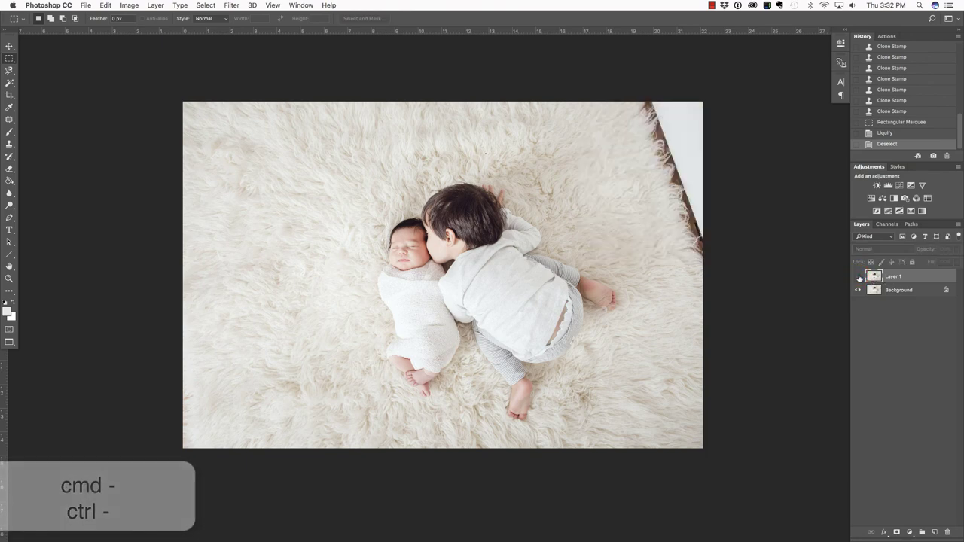
left_click(858, 277)
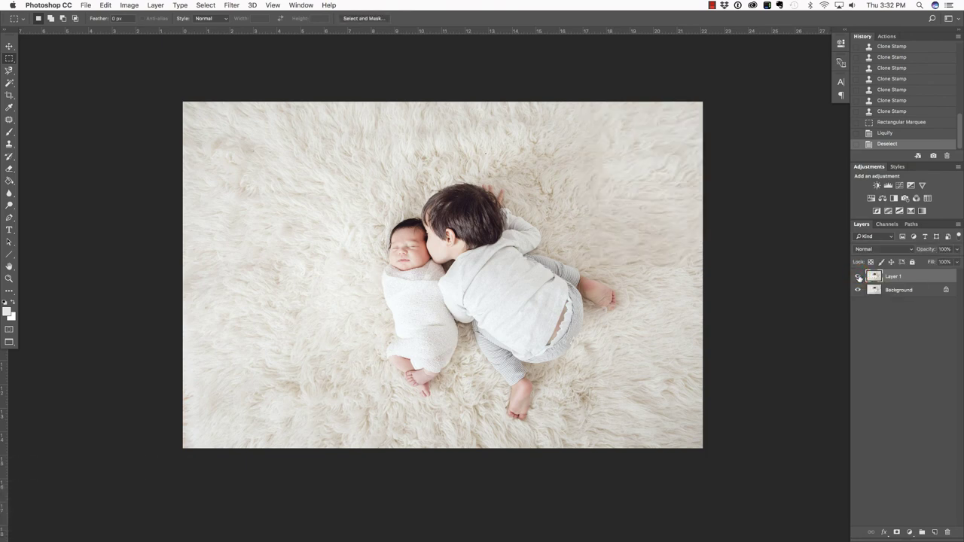